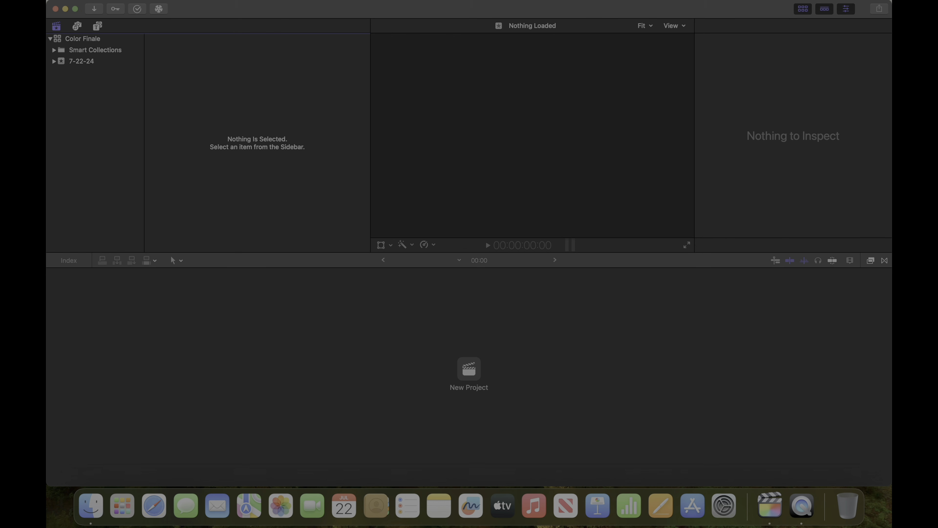
# Open the Color Finale Transcoder Panel at full size and set its target library to Color Finale
pyautogui.click(159, 11)
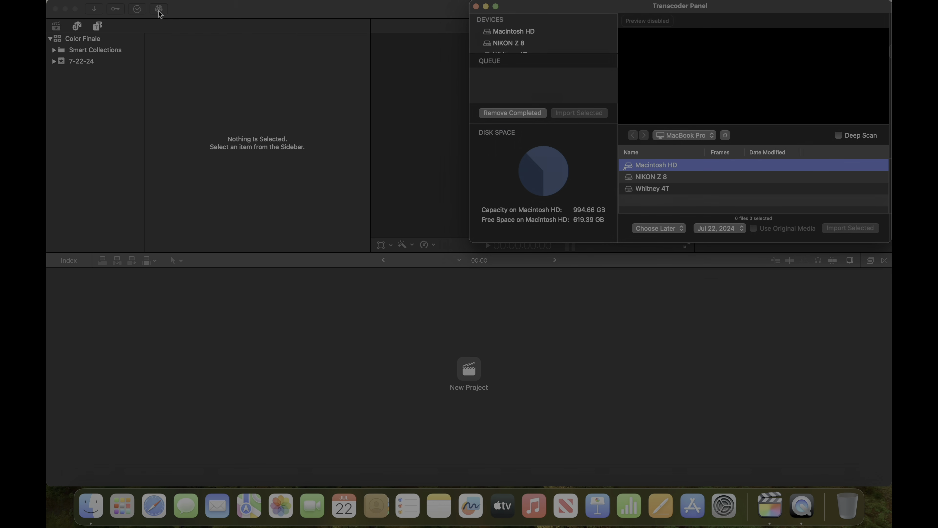
pyautogui.doubleClick(497, 11)
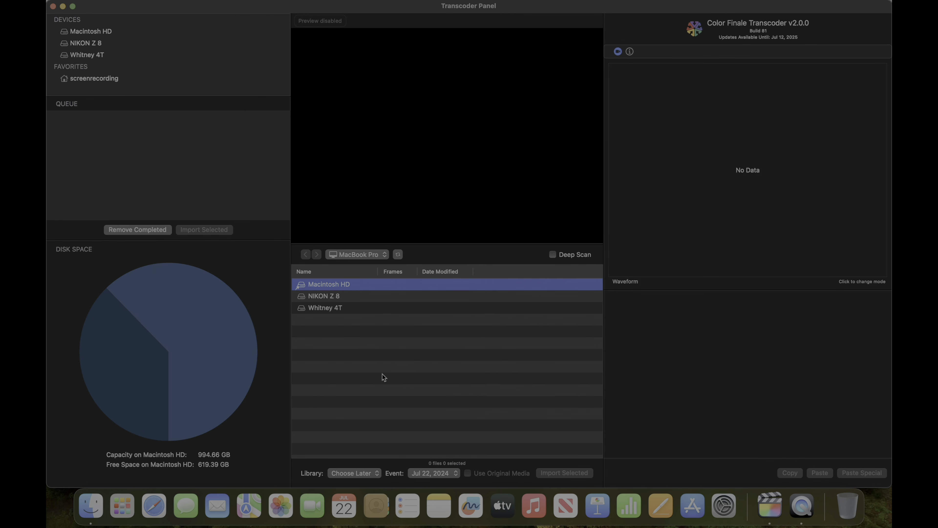
pyautogui.click(364, 476)
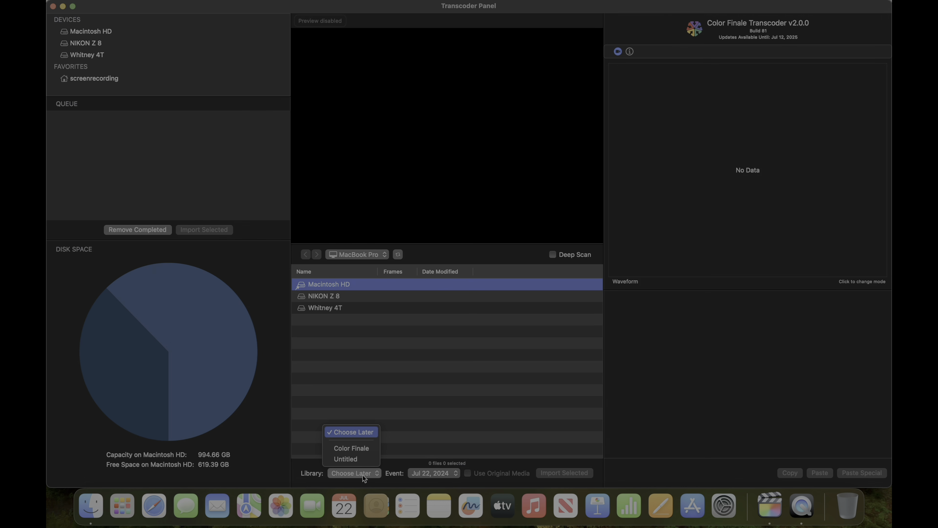
pyautogui.click(362, 448)
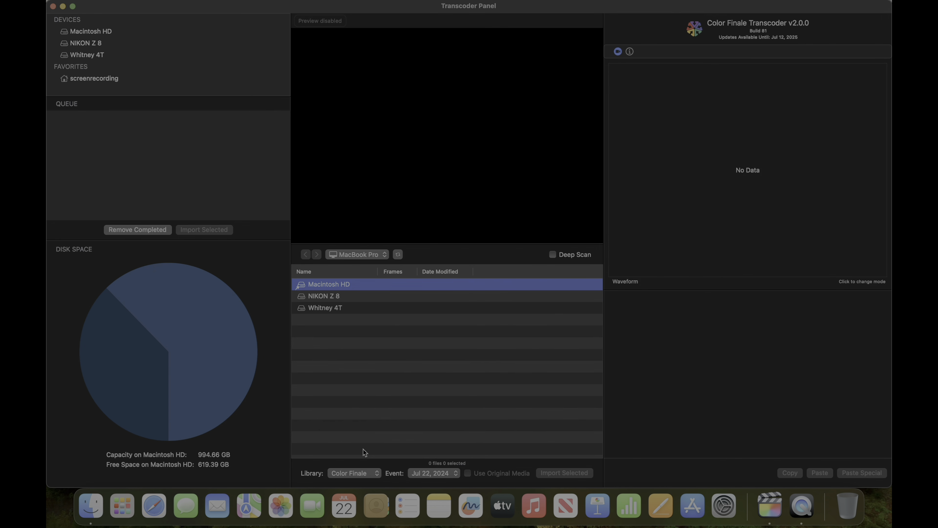
# Browse the NIKON Z 8 card into the DCIM > 102NCZ_8 folder
pyautogui.click(100, 44)
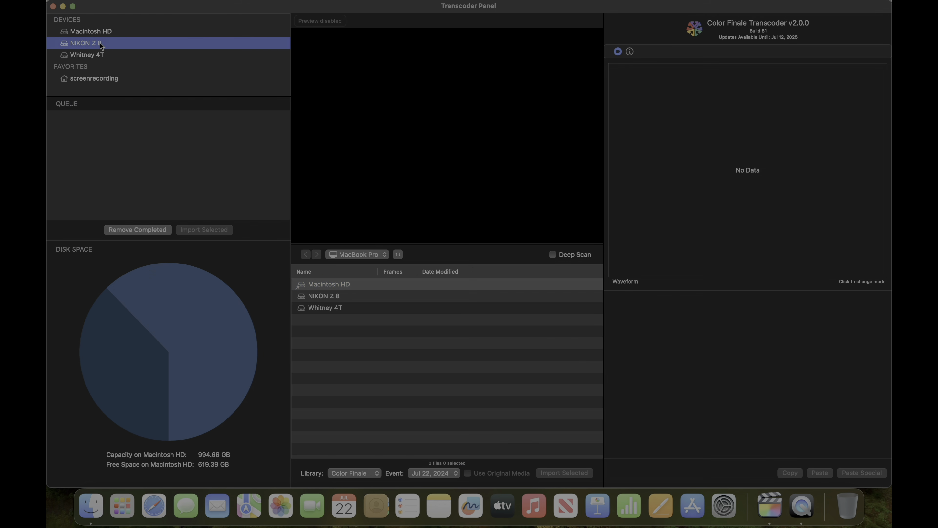
pyautogui.click(498, 172)
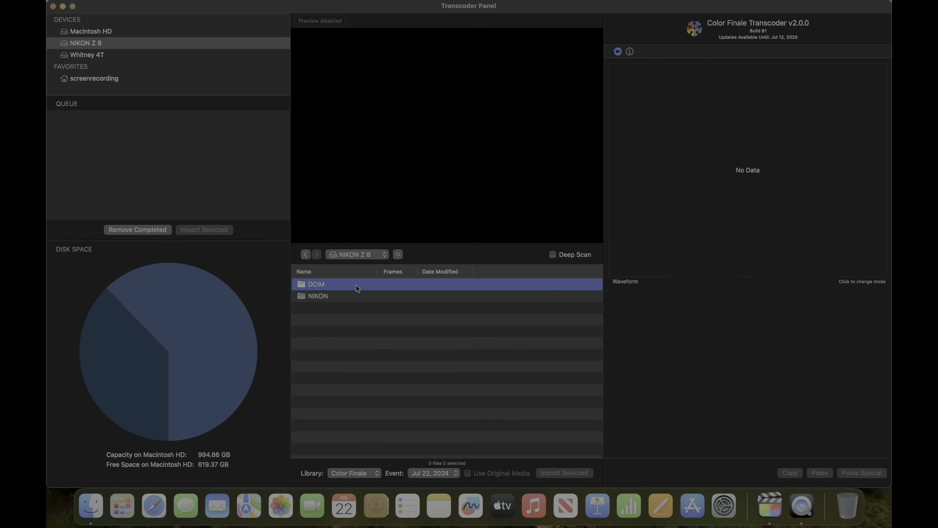
pyautogui.doubleClick(356, 285)
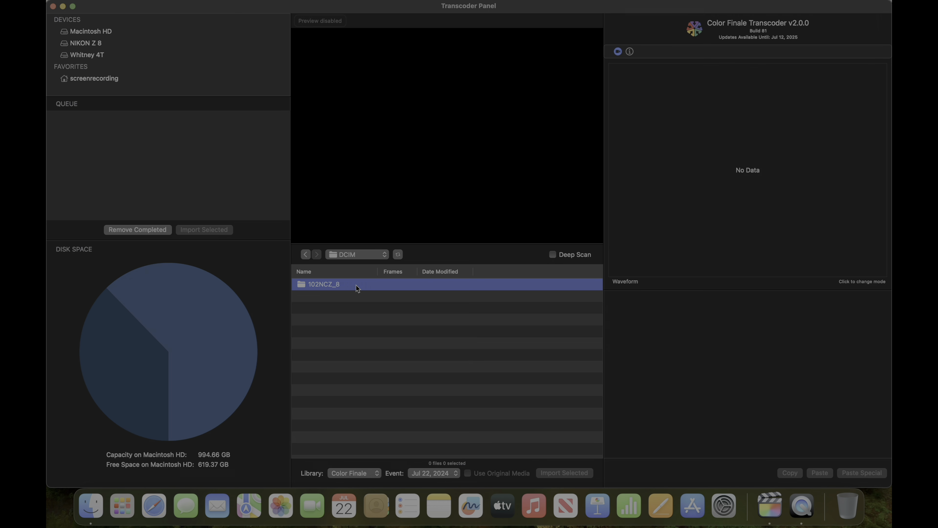
pyautogui.doubleClick(356, 285)
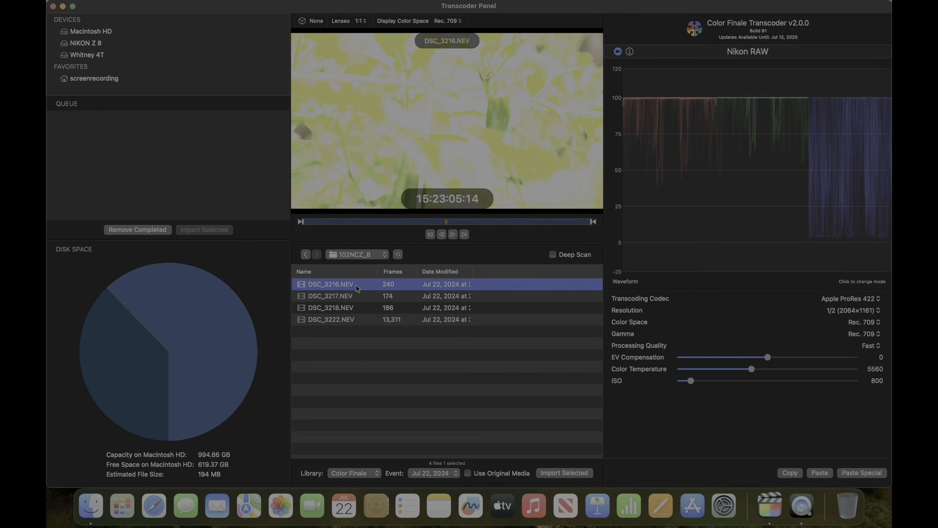
# Preview clips DSC_3222, DSC_3218 and DSC_3216 in the viewer
pyautogui.click(367, 319)
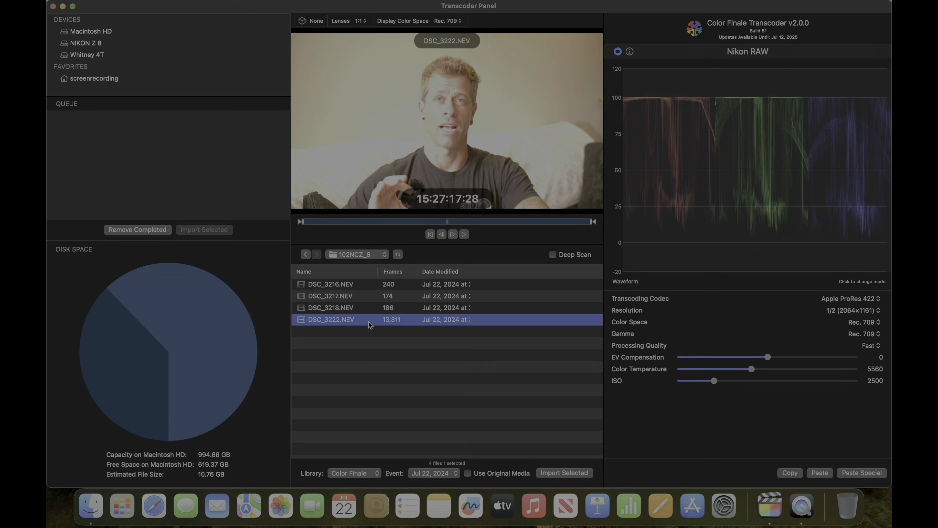
pyautogui.click(369, 311)
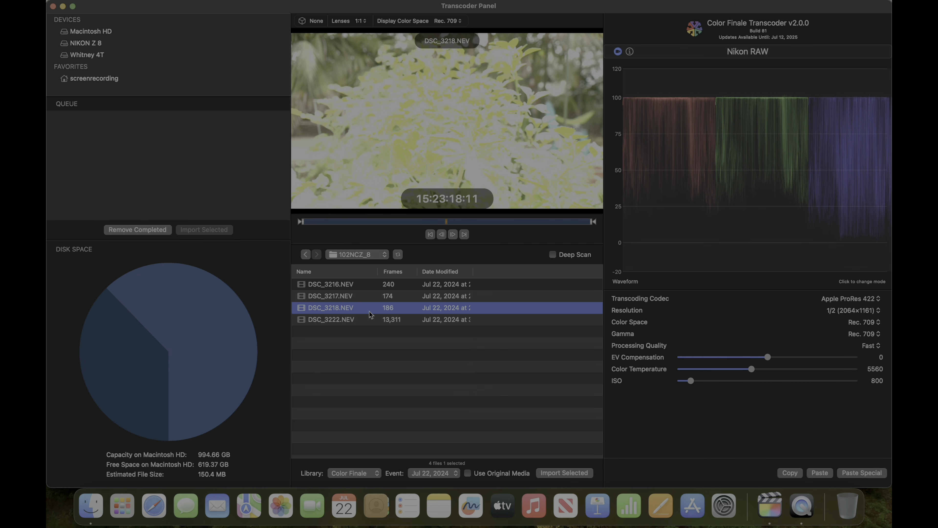
pyautogui.click(376, 285)
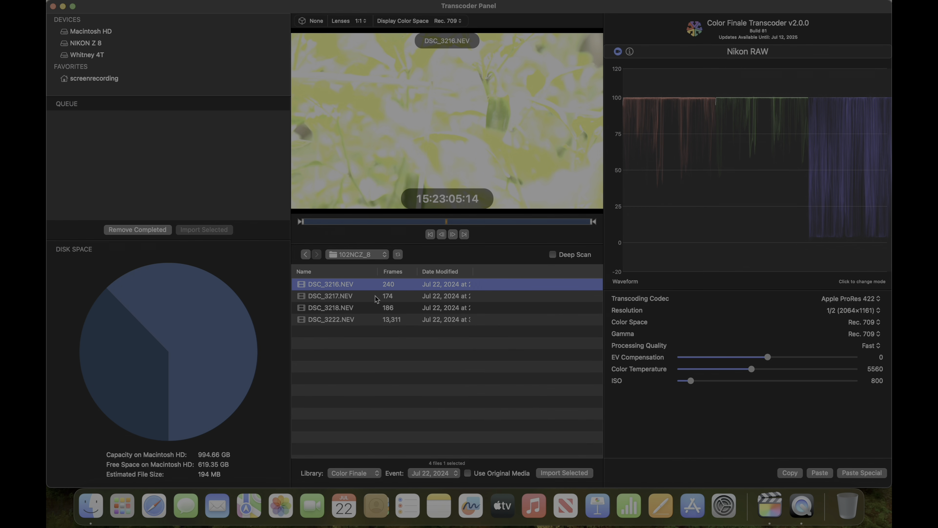
# Select clips DSC_3216 to DSC_3218 and set Apple ProRes 422 HQ codec at Full (4128×2322) resolution
pyautogui.keyDown('shift'); pyautogui.click(375, 297); pyautogui.keyUp('shift')
pyautogui.keyDown('shift'); pyautogui.click(376, 305); pyautogui.keyUp('shift')
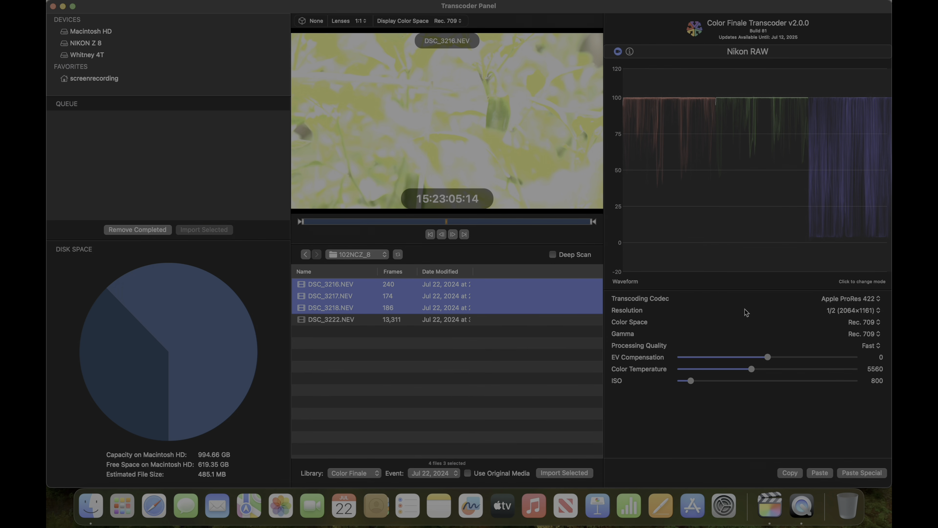
pyautogui.click(861, 298)
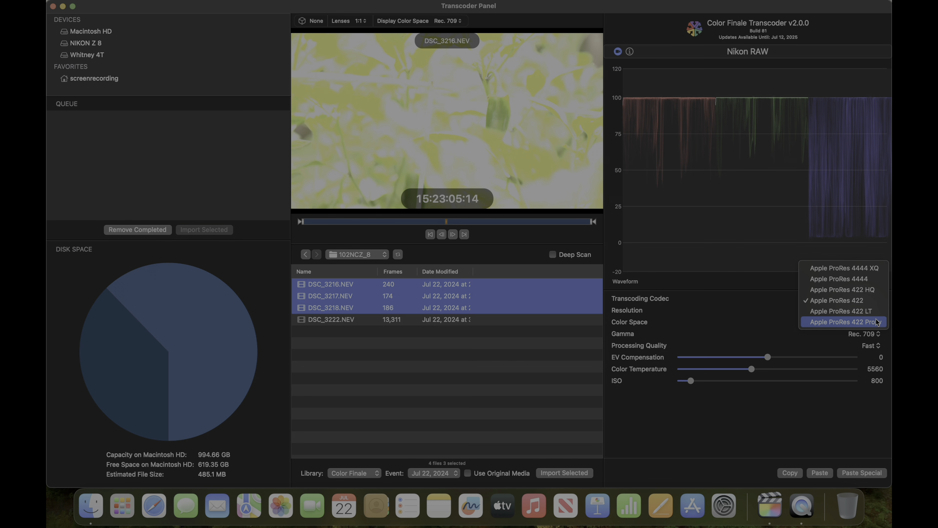
pyautogui.click(877, 290)
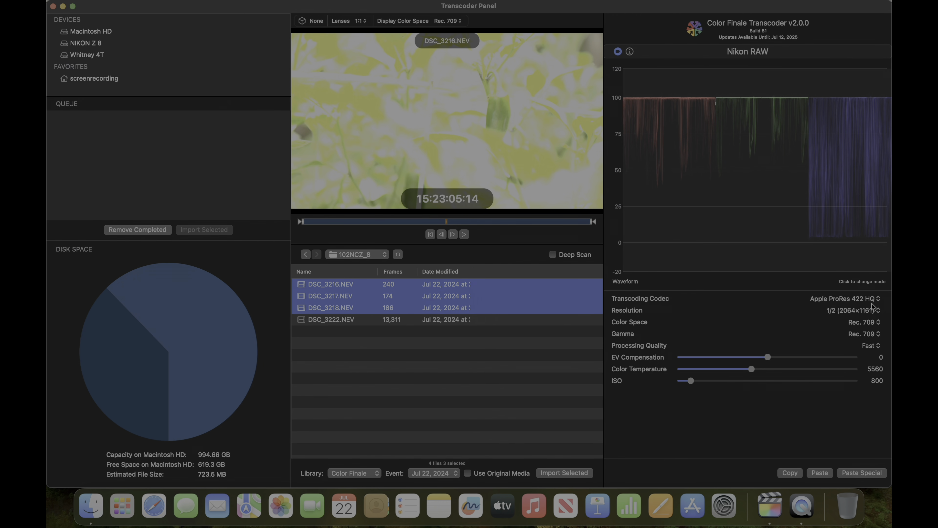
pyautogui.click(873, 312)
pyautogui.click(870, 301)
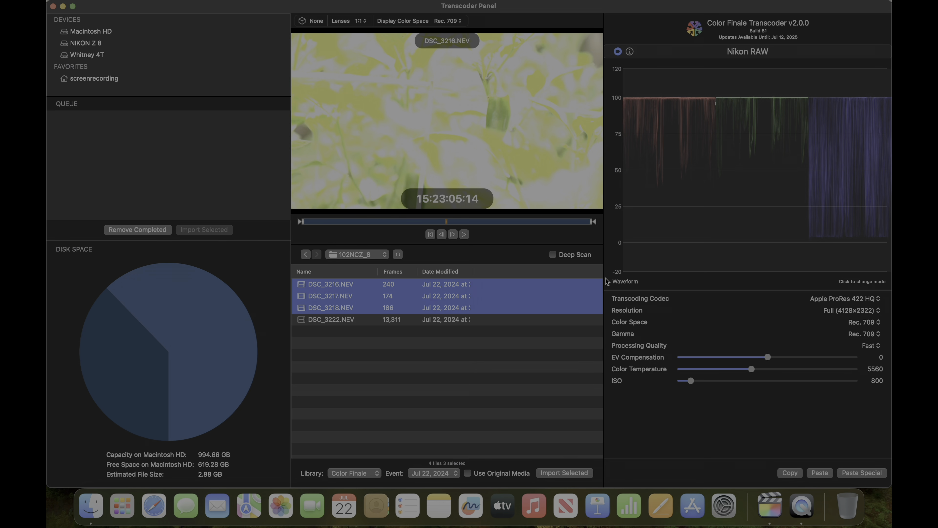
# Set the Color Space to Rec. 2020 and the Gamma to Nikon N-Log
pyautogui.click(875, 325)
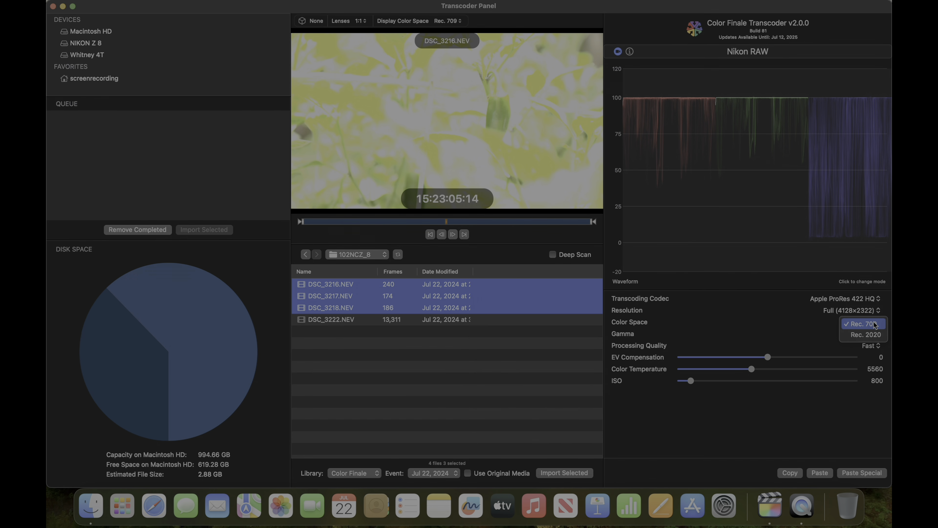
pyautogui.click(873, 335)
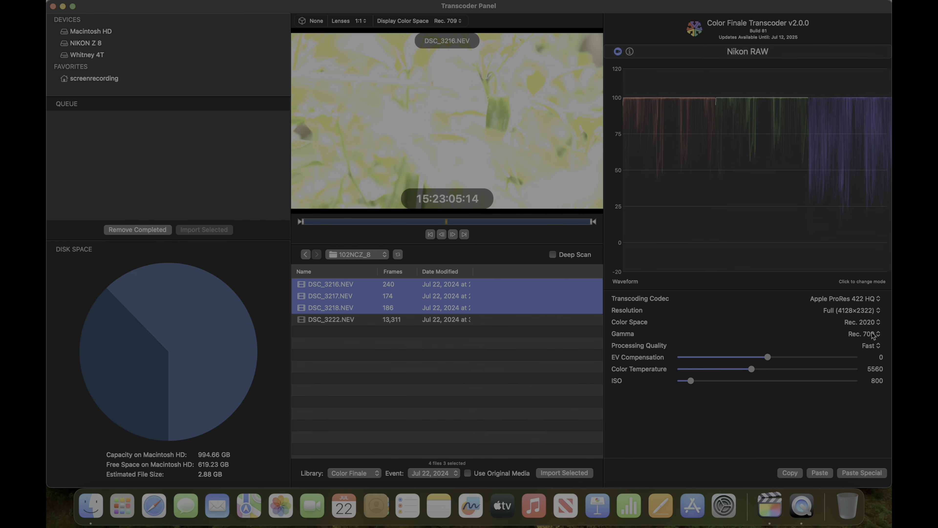
pyautogui.click(861, 339)
pyautogui.click(862, 346)
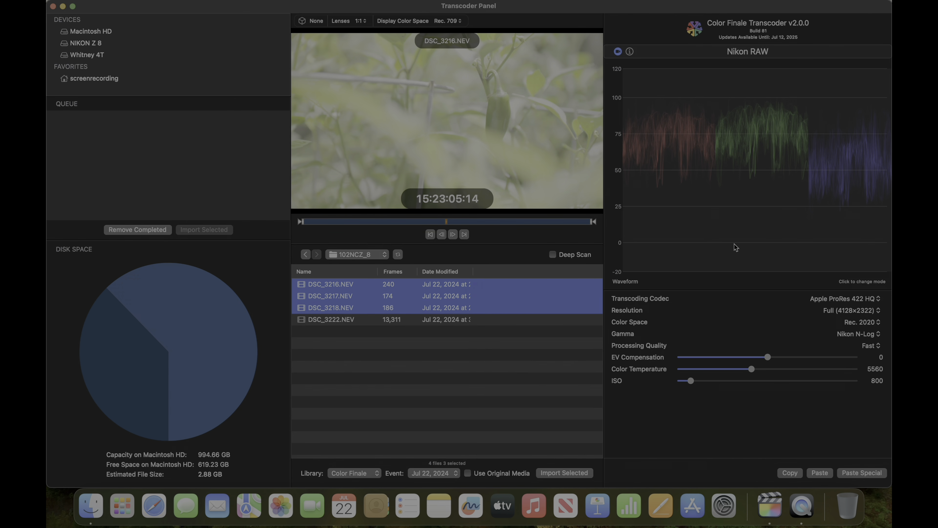
# Review DSC_3217 and DSC_3218, reselect the three clips, and set Processing Quality to Precise
pyautogui.click(483, 297)
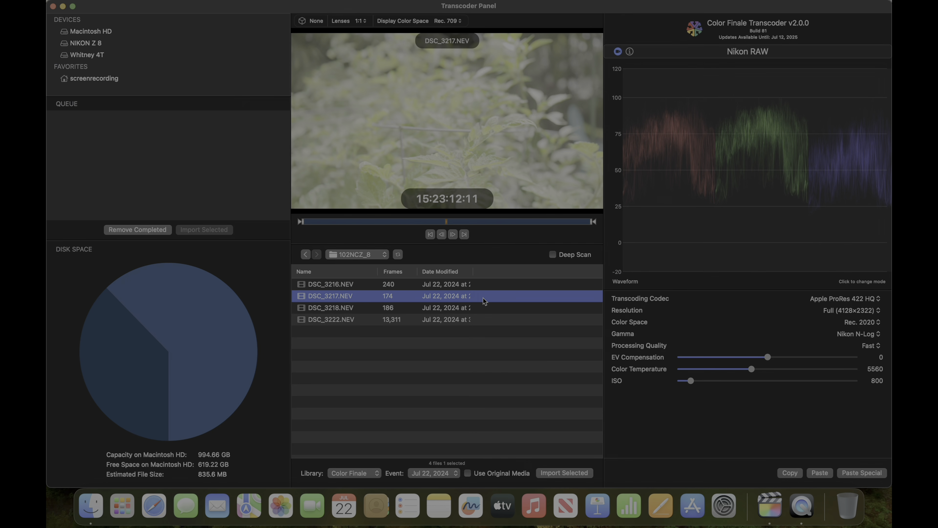
pyautogui.click(481, 305)
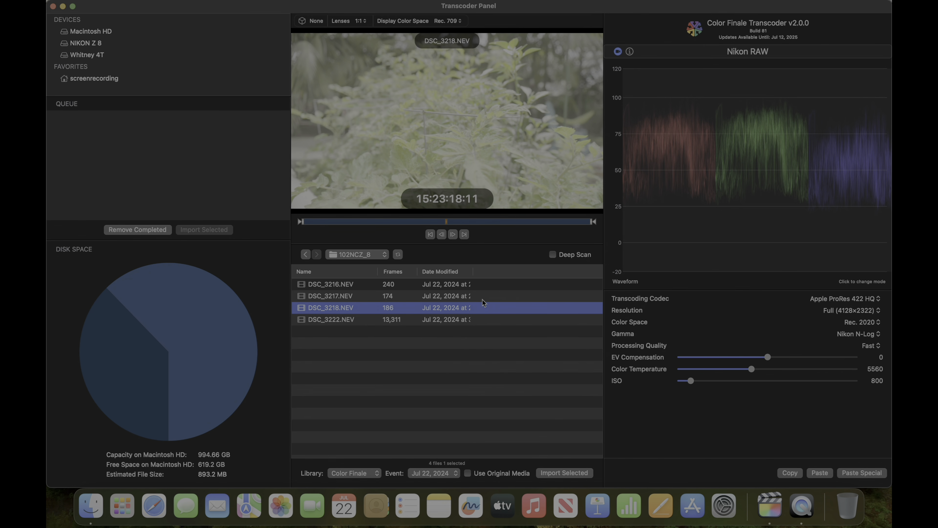
pyautogui.keyDown('shift'); pyautogui.click(482, 300); pyautogui.keyUp('shift')
pyautogui.keyDown('shift'); pyautogui.click(484, 285); pyautogui.keyUp('shift')
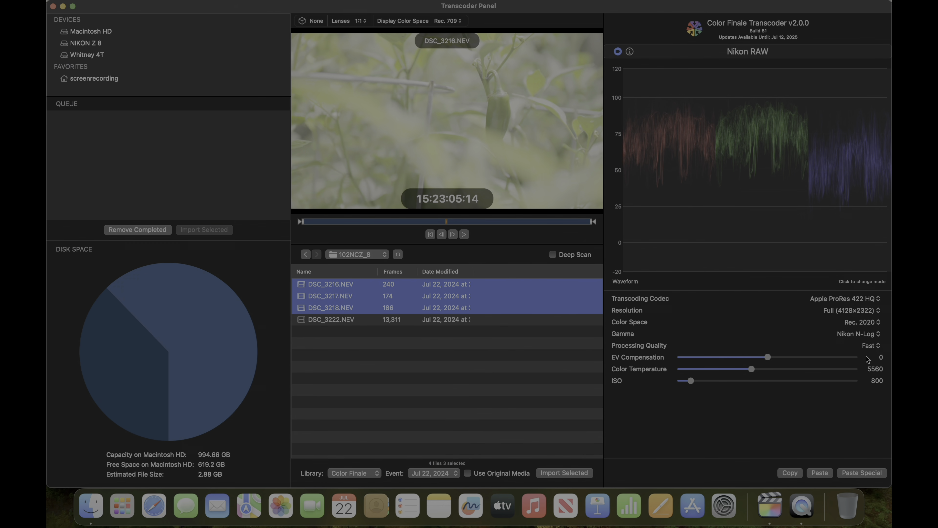
pyautogui.click(870, 347)
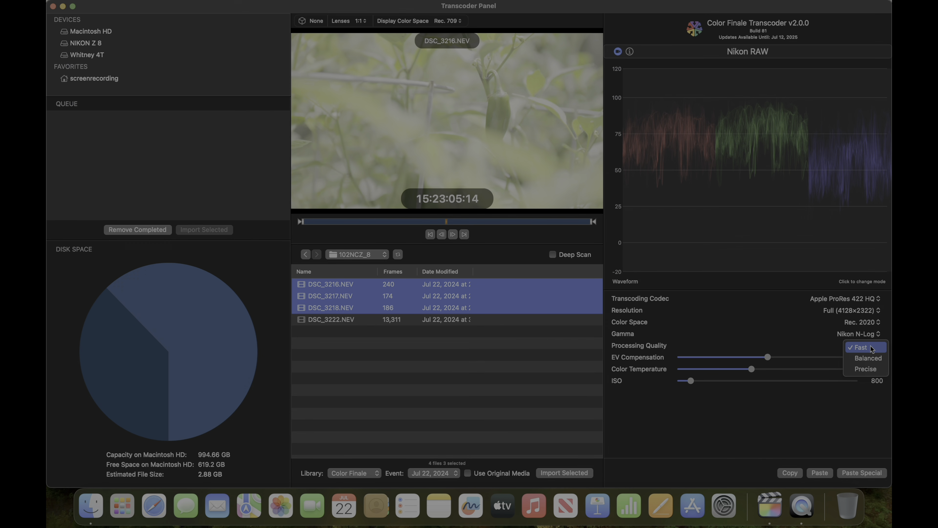
pyautogui.click(872, 370)
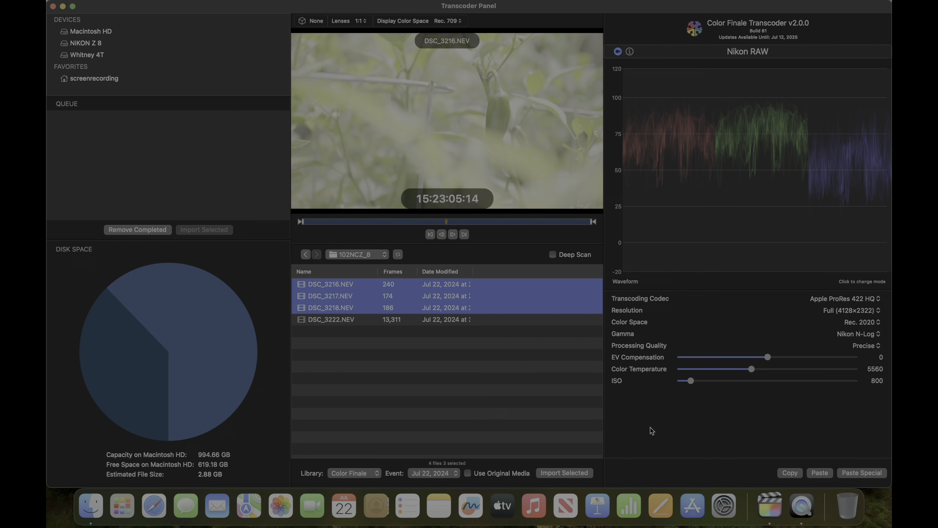
# Import the selected clips, allowing Final Cut Pro to download media from the network
pyautogui.click(557, 473)
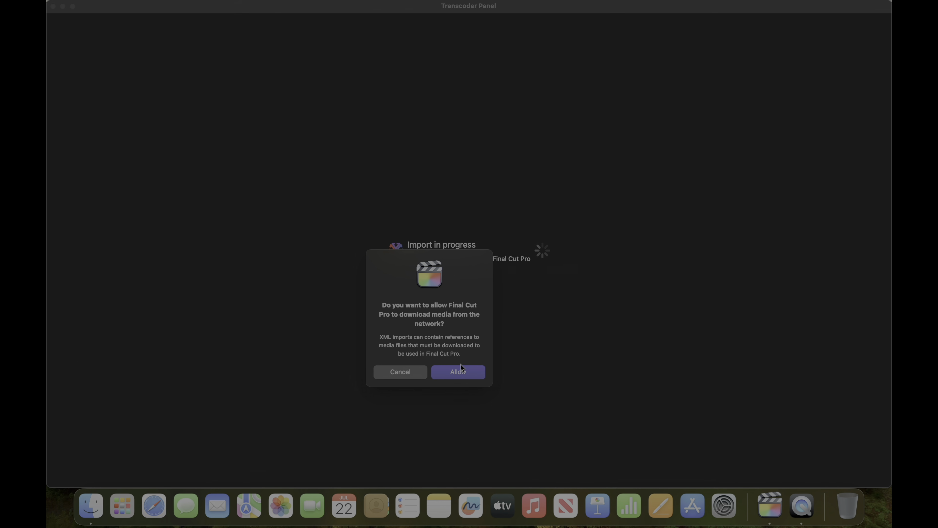
pyautogui.click(460, 371)
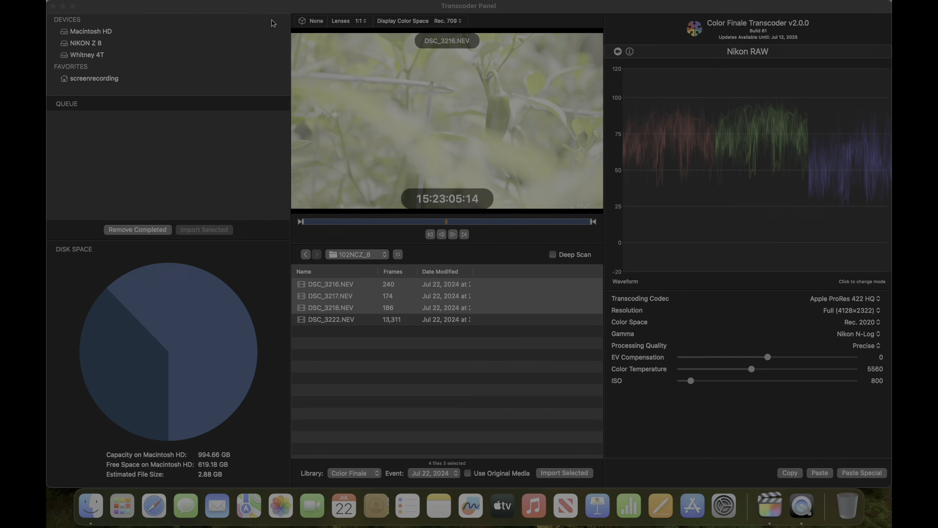
# Close the Transcoder Panel to return to the Final Cut Pro library
pyautogui.click(62, 7)
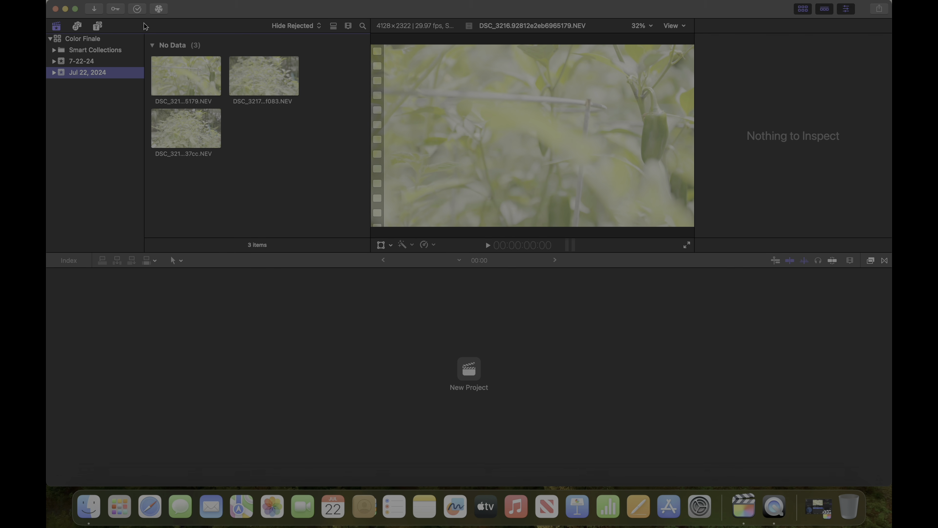
pyautogui.click(128, 0)
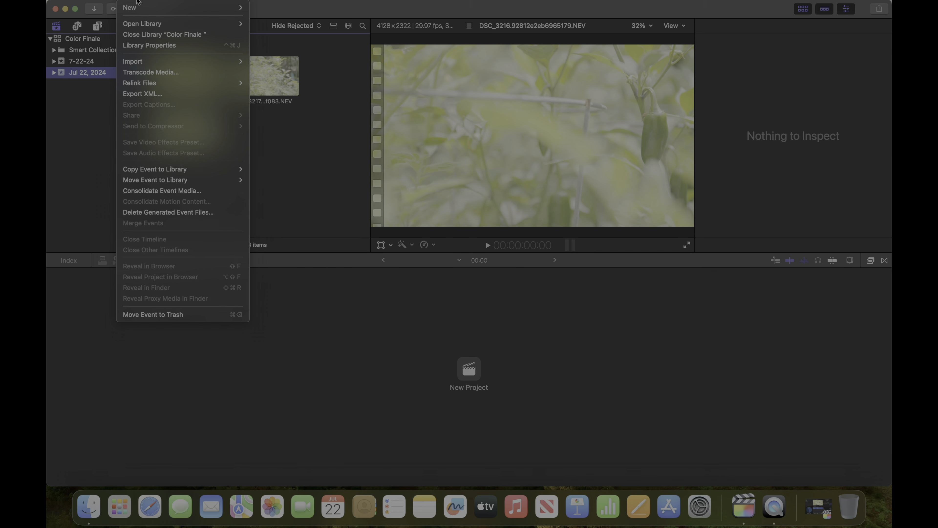
pyautogui.moveTo(159, 8)
pyautogui.click(269, 11)
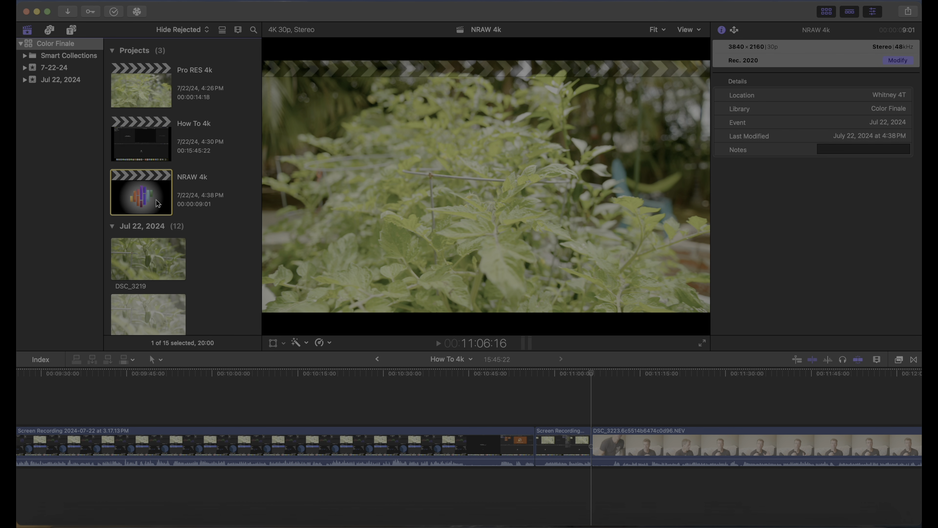
# Open the NRAW 4k project and scroll the browser to locate the imported NEV clips
pyautogui.doubleClick(159, 180)
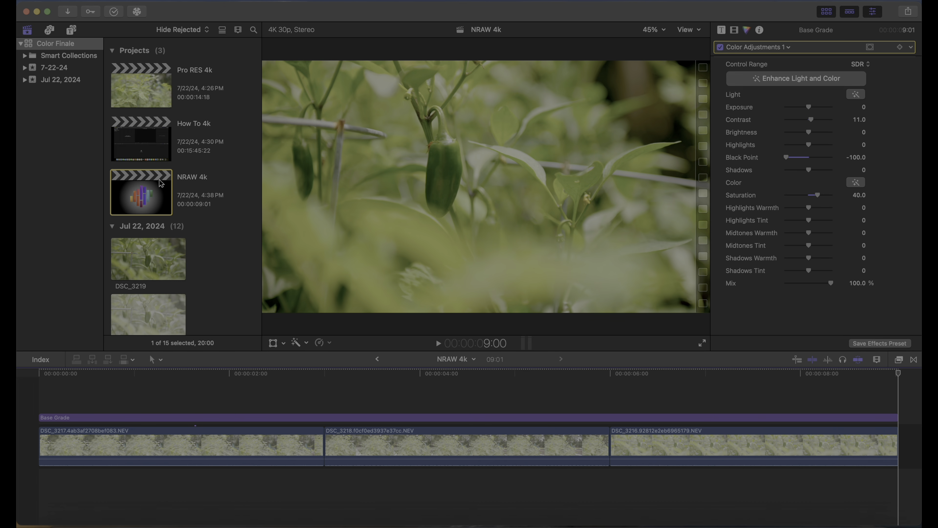
pyautogui.scroll(-10, 189, 205)
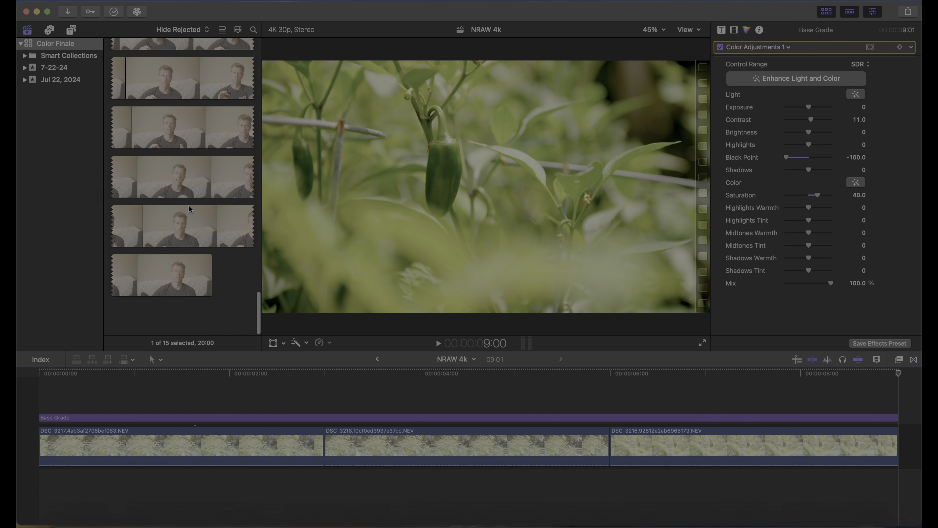
pyautogui.scroll(-10, 190, 213)
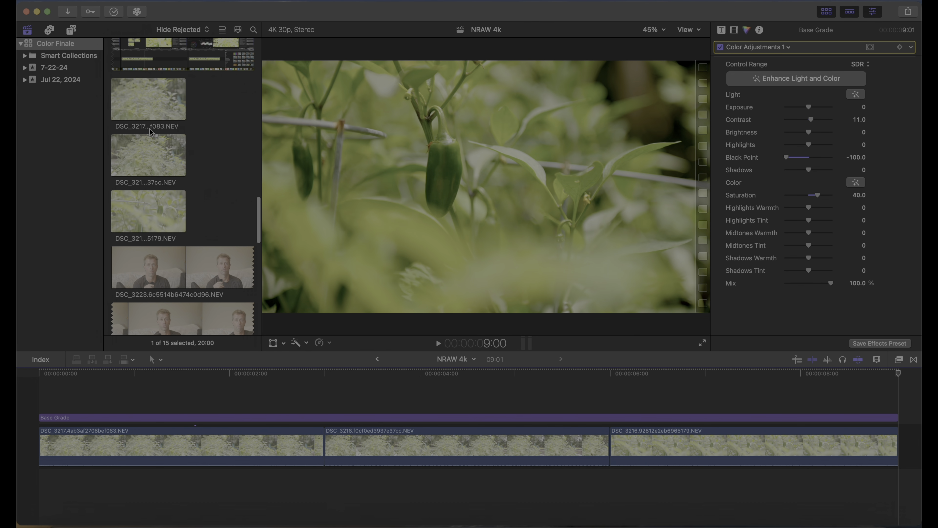
pyautogui.click(175, 117)
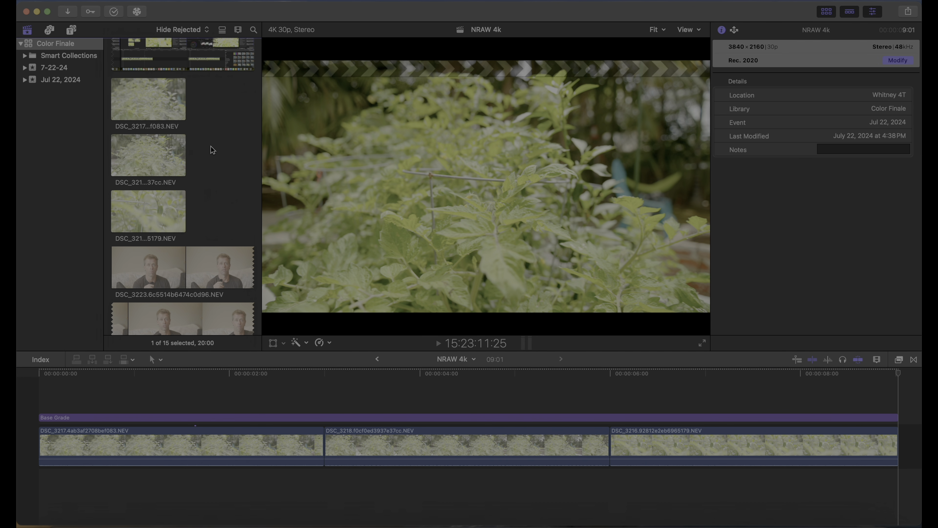
pyautogui.scroll(10, 211, 145)
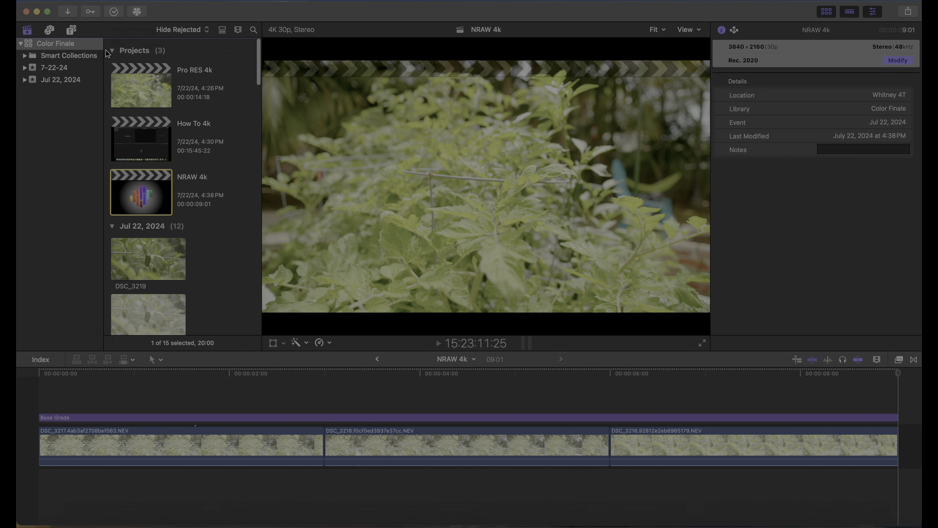
# Set the Color Finale library's color processing to Wide Gamut HDR
pyautogui.click(66, 44)
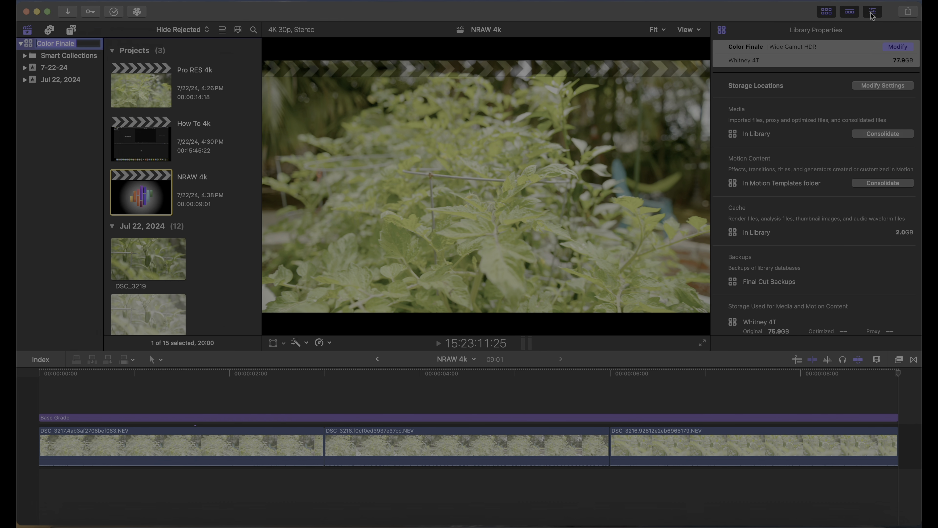
pyautogui.click(900, 46)
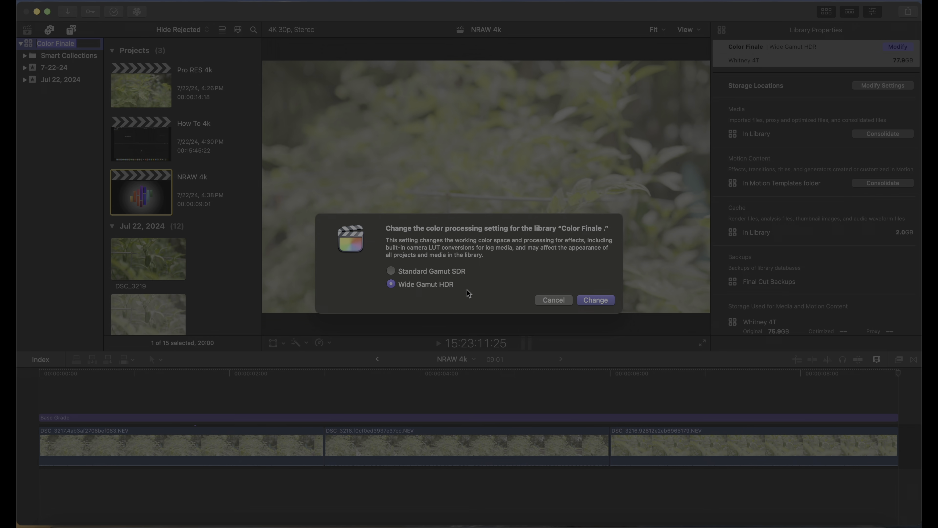
pyautogui.click(605, 299)
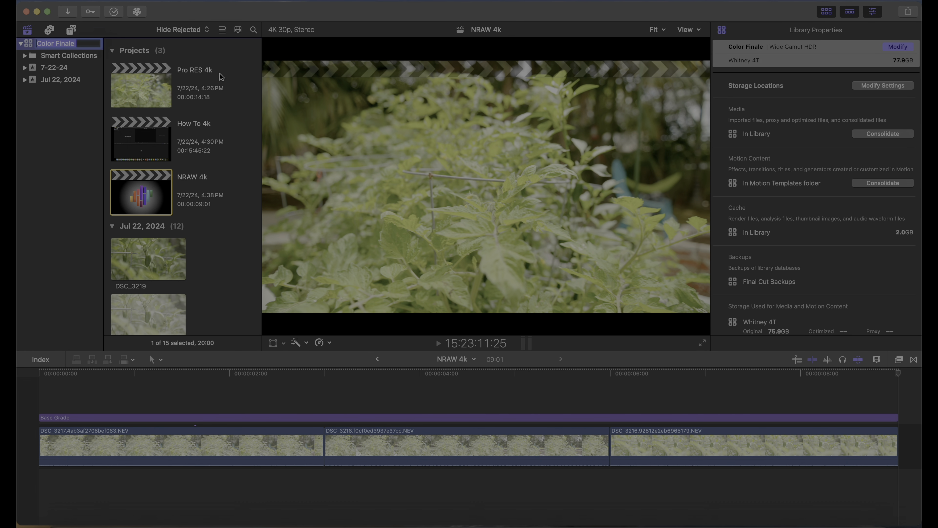
# Open the NRAW 4k project's settings to check its Wide Gamut - Rec. 2020 color space and confirm them
pyautogui.click(128, 180)
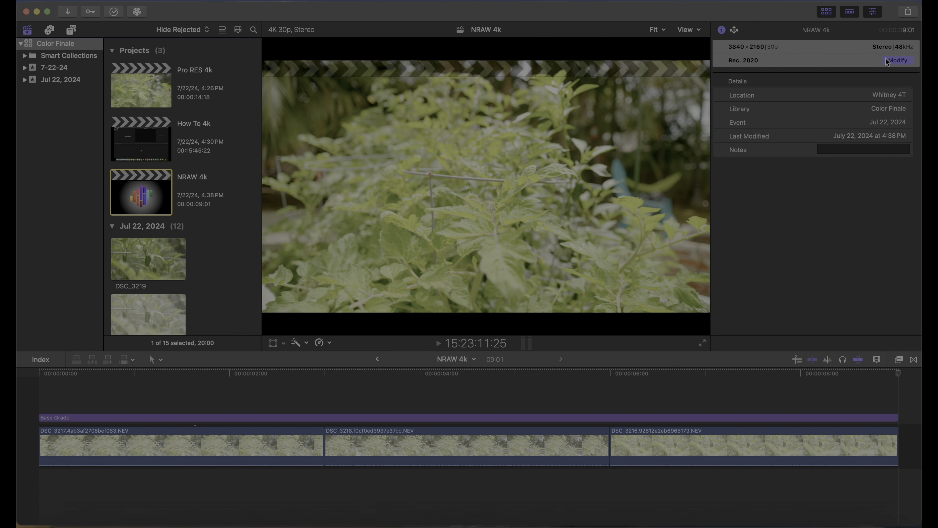
pyautogui.click(897, 60)
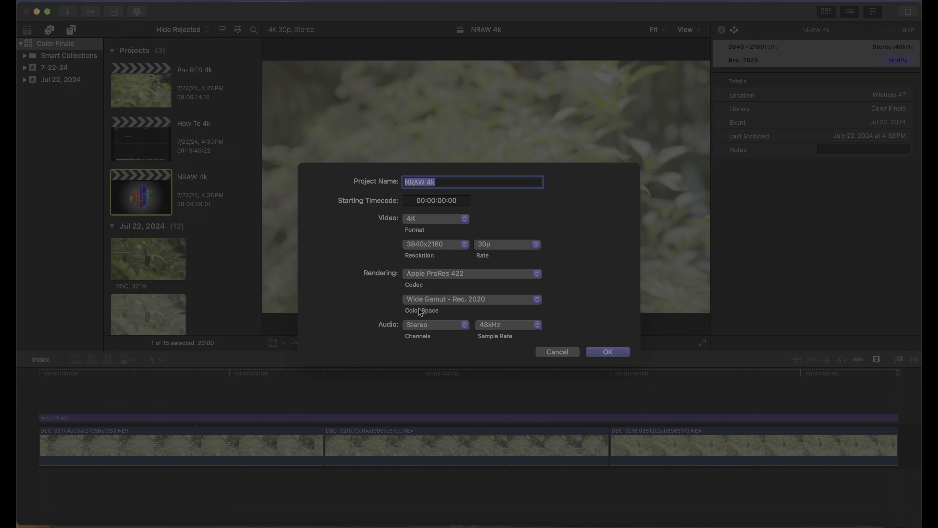
pyautogui.click(607, 352)
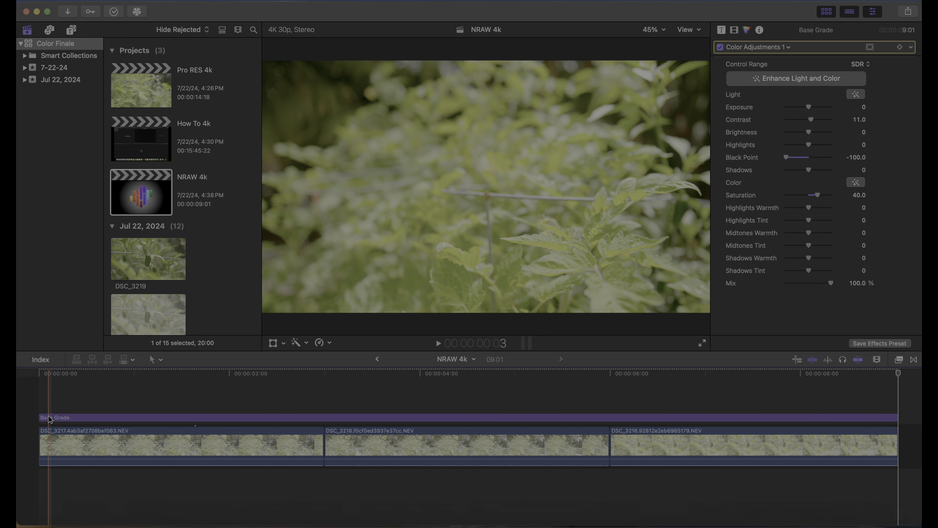
pyautogui.moveTo(42, 420); pyautogui.dragTo(192, 421)
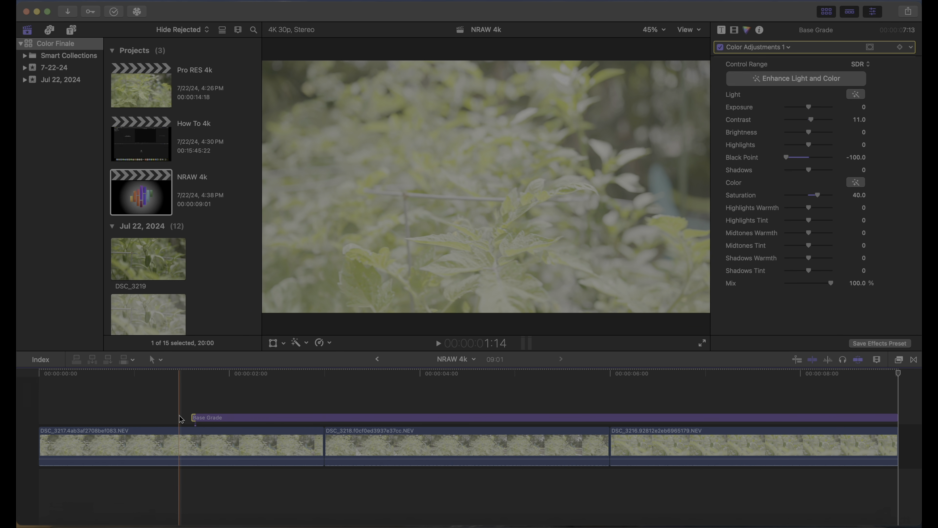
pyautogui.moveTo(193, 417); pyautogui.dragTo(41, 417)
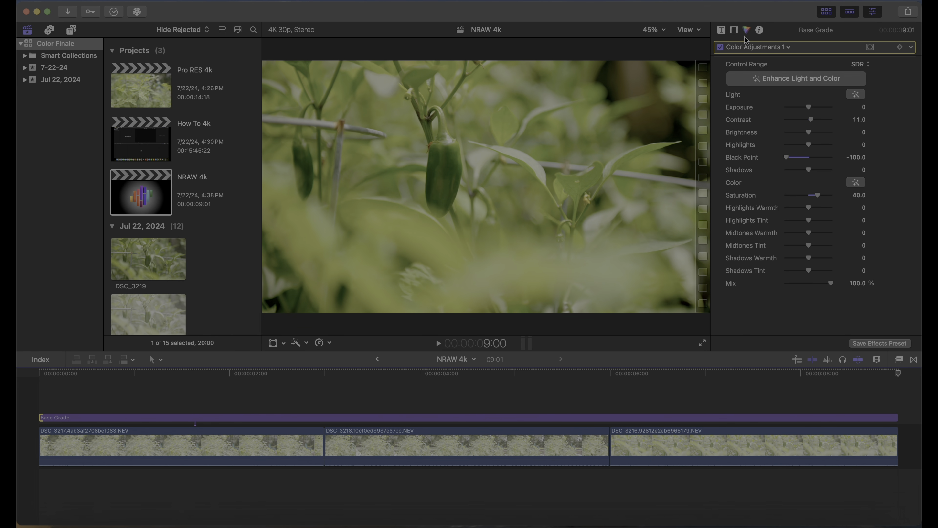
pyautogui.click(722, 30)
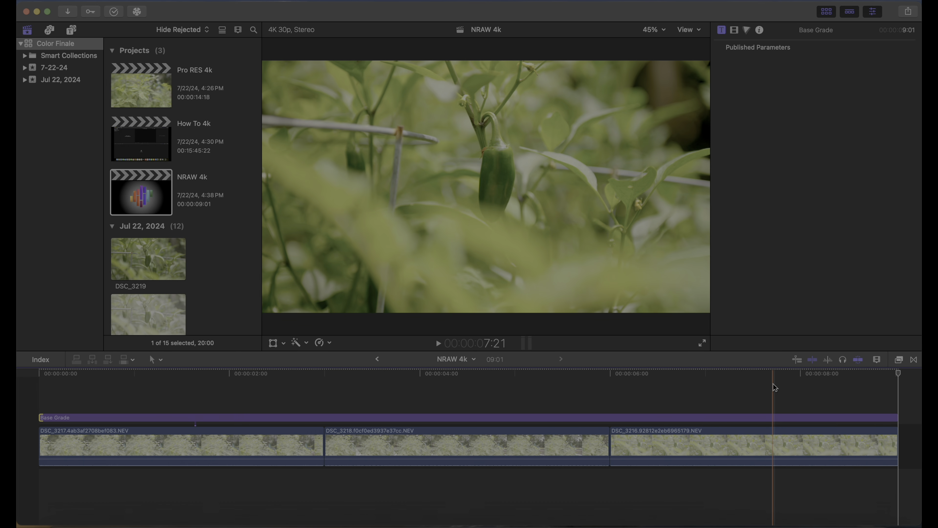
# Select the third NEV clip in the timeline and set its Color Space Override to Off
pyautogui.click(737, 445)
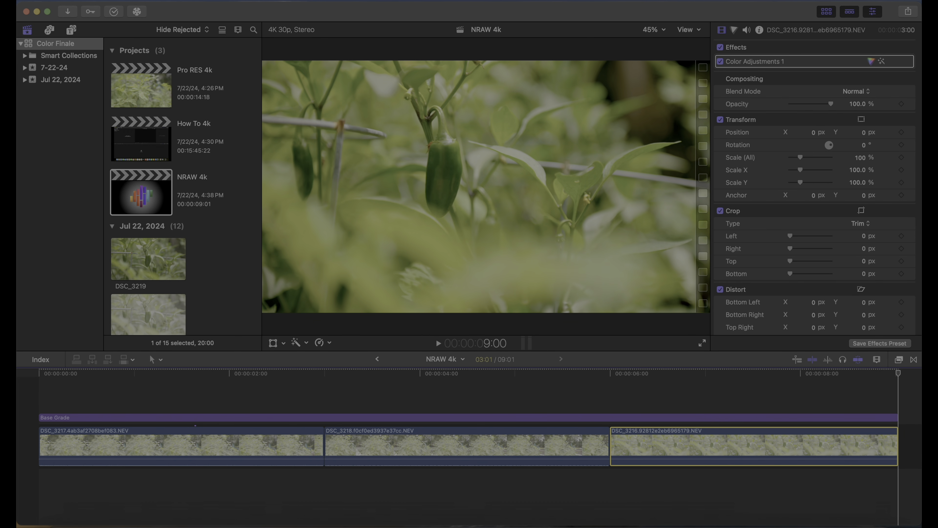
pyautogui.click(759, 30)
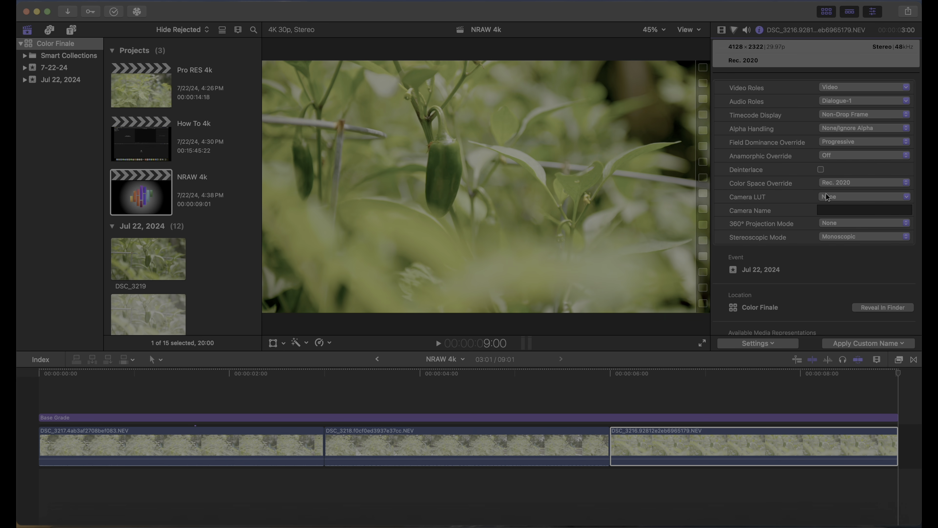
pyautogui.click(823, 185)
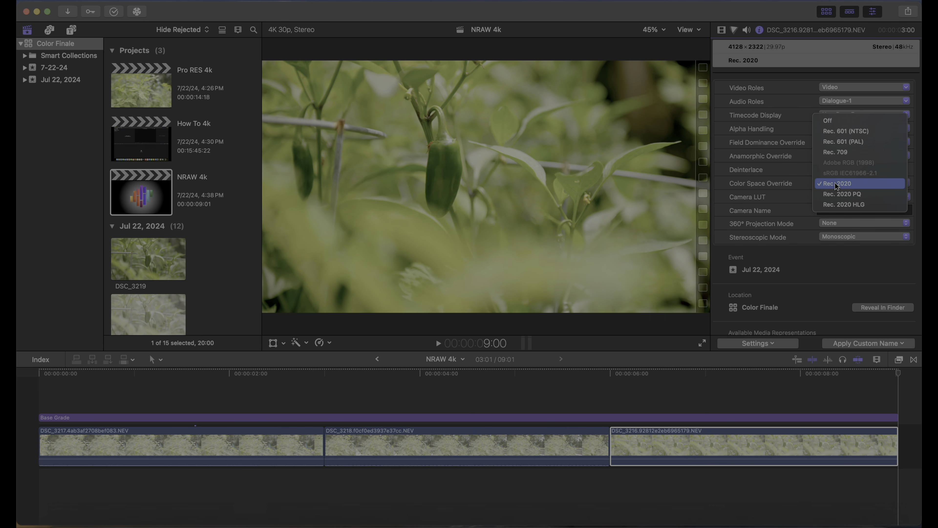
pyautogui.click(836, 120)
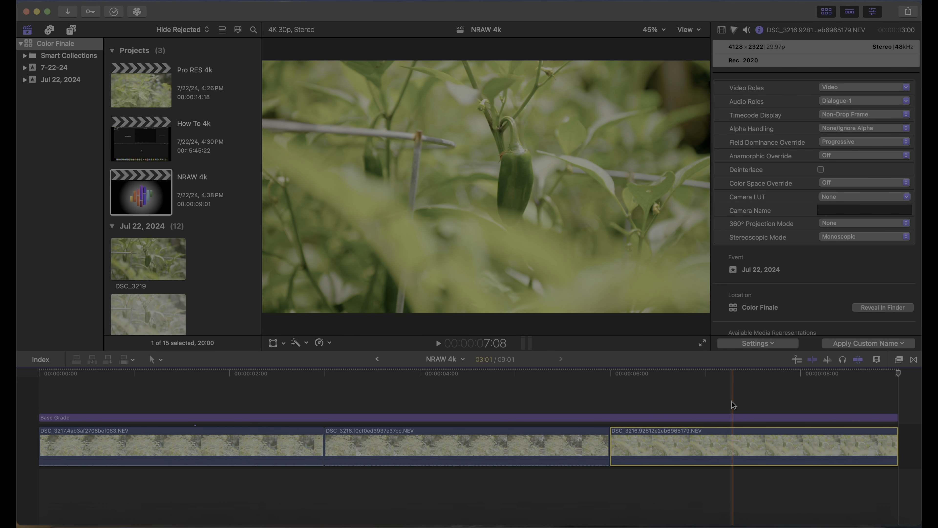
# Reselect the third clip and try setting its Color Space Override to Rec. 2020 PQ
pyautogui.click(731, 418)
pyautogui.click(733, 443)
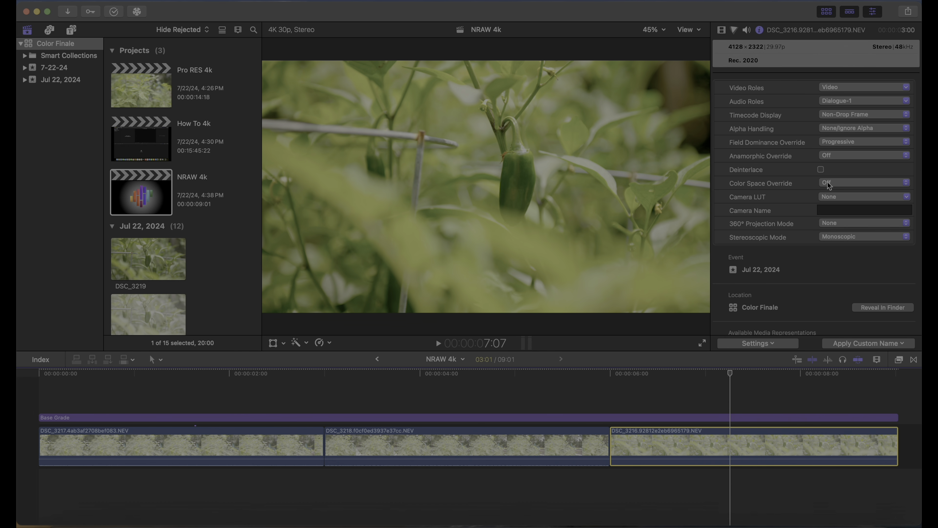
pyautogui.click(849, 184)
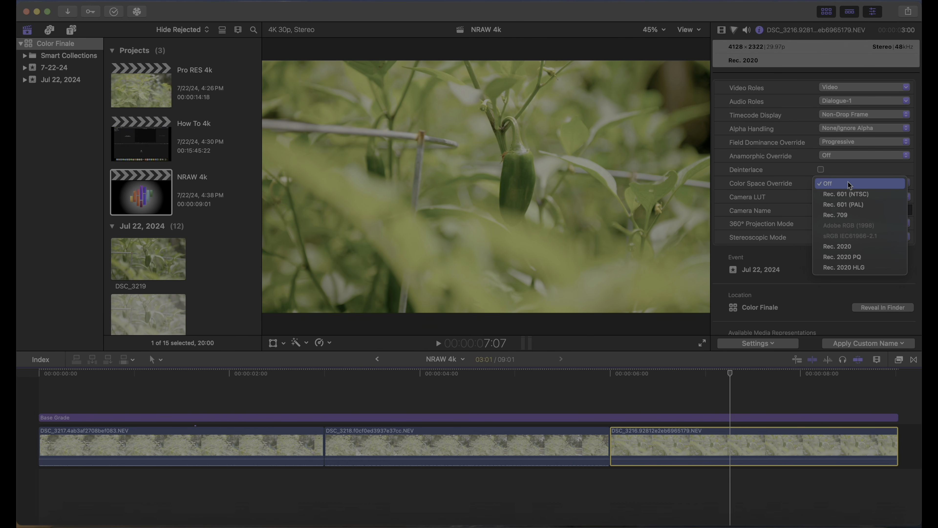
pyautogui.click(854, 258)
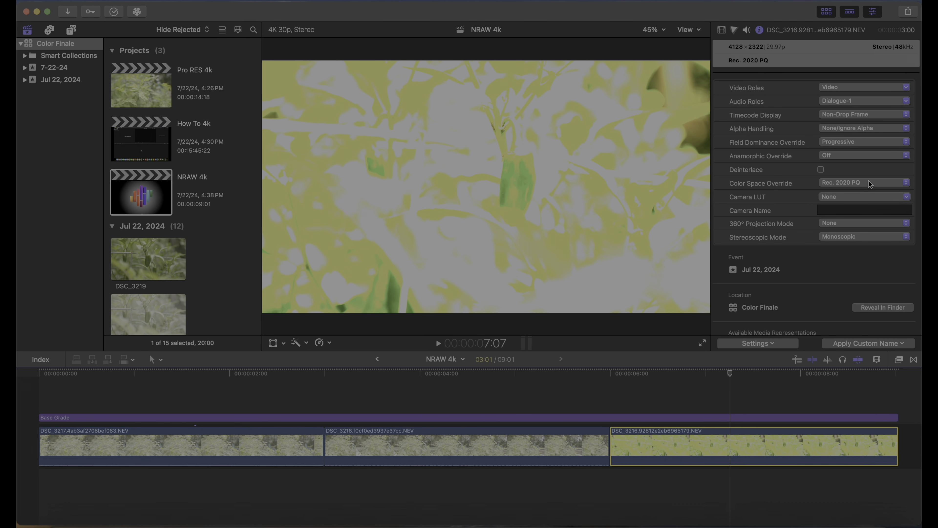
# Try switching the third clip's Color Space Override to Rec. 2020 HLG
pyautogui.click(866, 183)
pyautogui.click(869, 194)
pyautogui.click(868, 185)
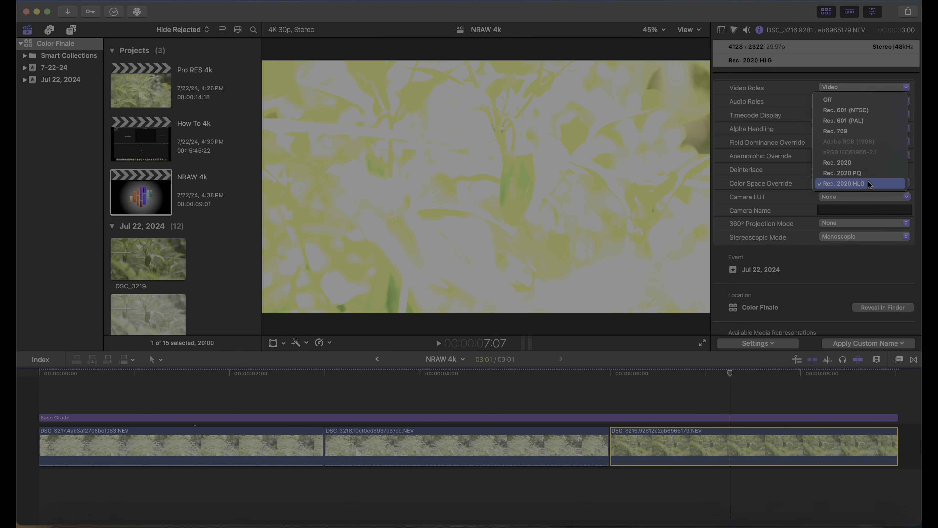
# Switch the clip's Color Space Override to Rec. 709, then back to Off
pyautogui.click(859, 128)
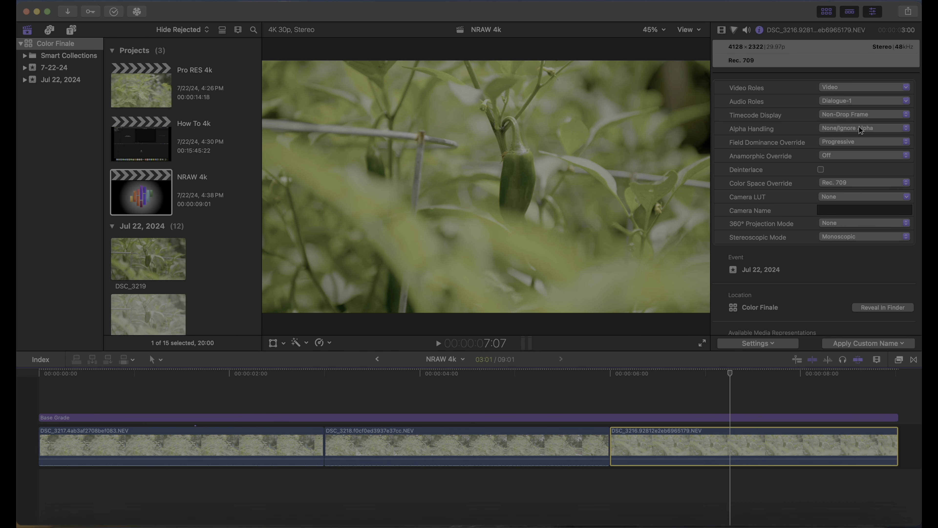
pyautogui.click(848, 183)
pyautogui.click(848, 156)
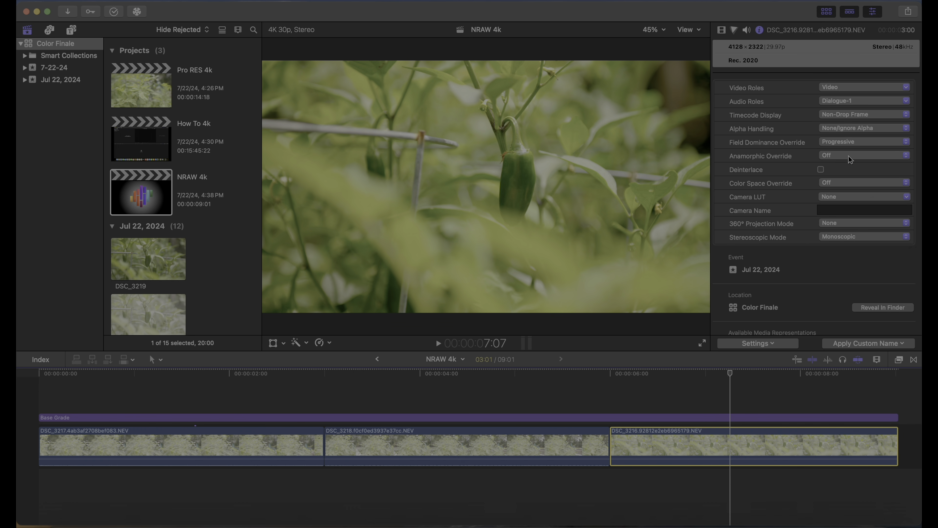